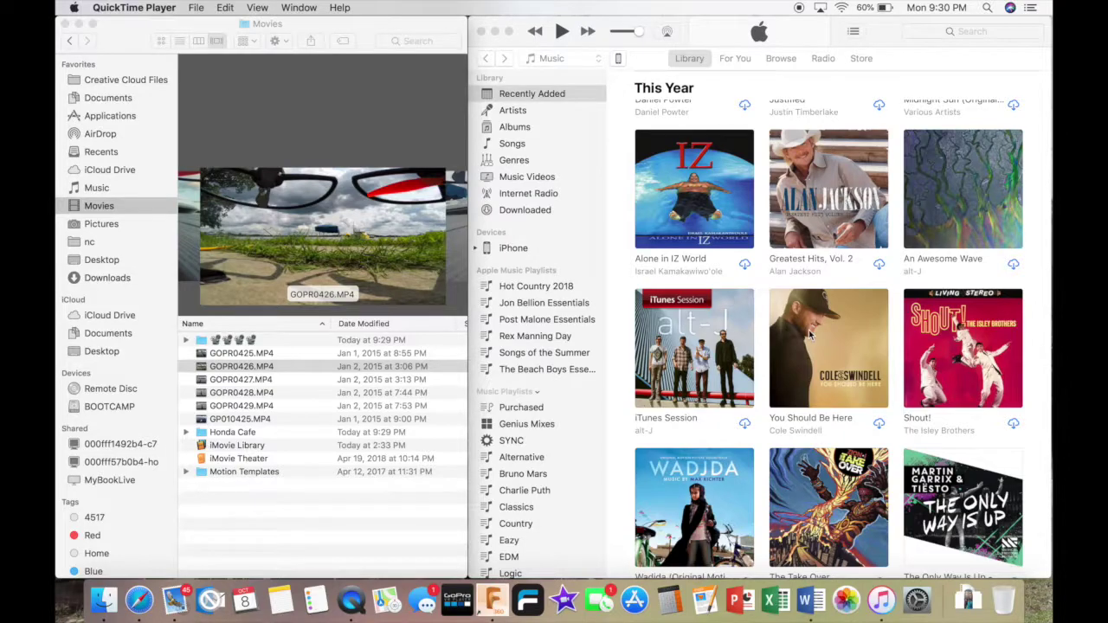
Step: Switch the iTunes library from music to movies and show the Home Videos category
scroll(812, 336, down, 3)
scroll(811, 336, up, 3)
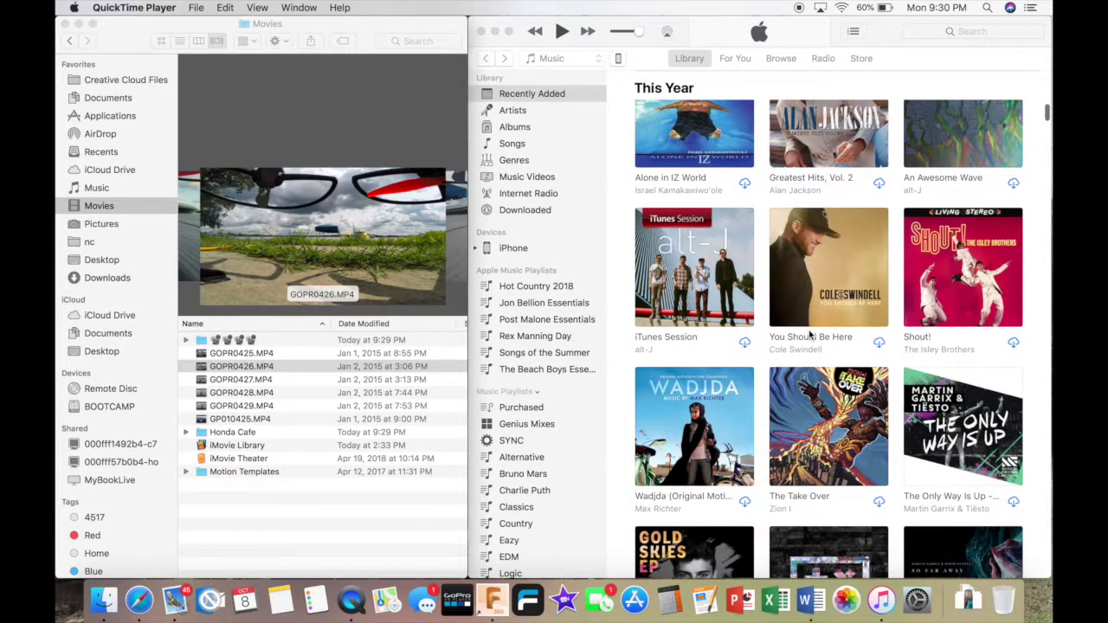
click(559, 58)
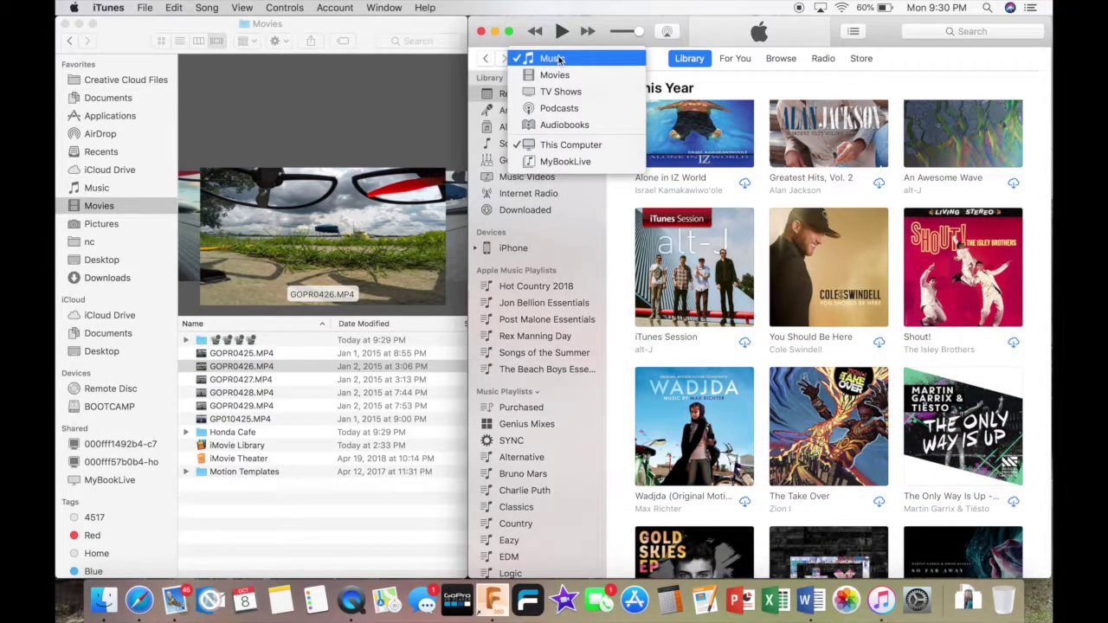
click(555, 75)
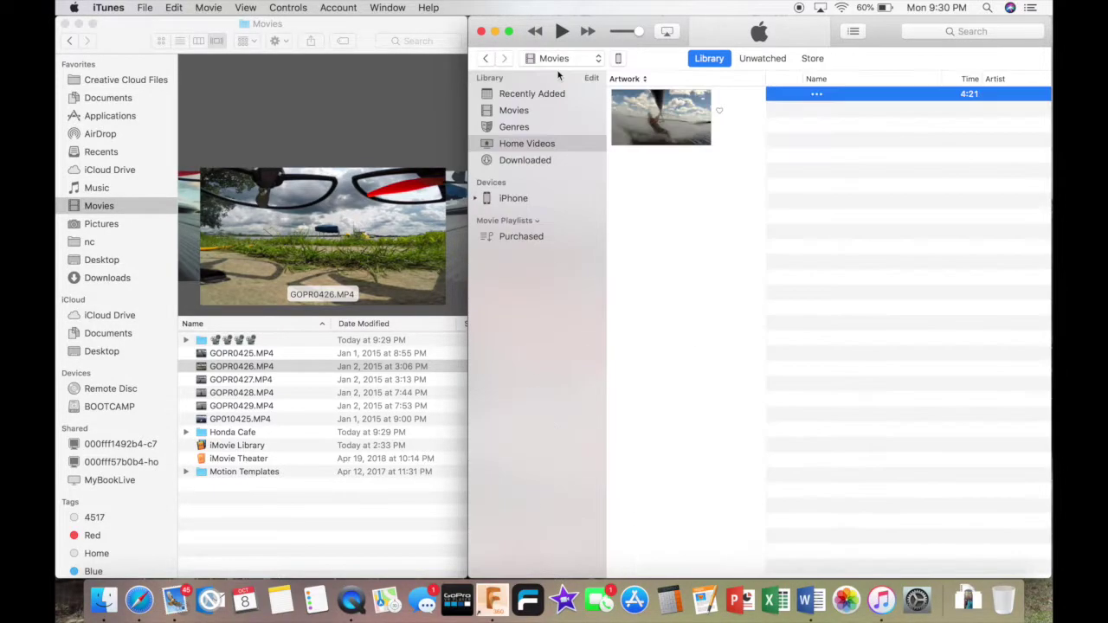
click(517, 116)
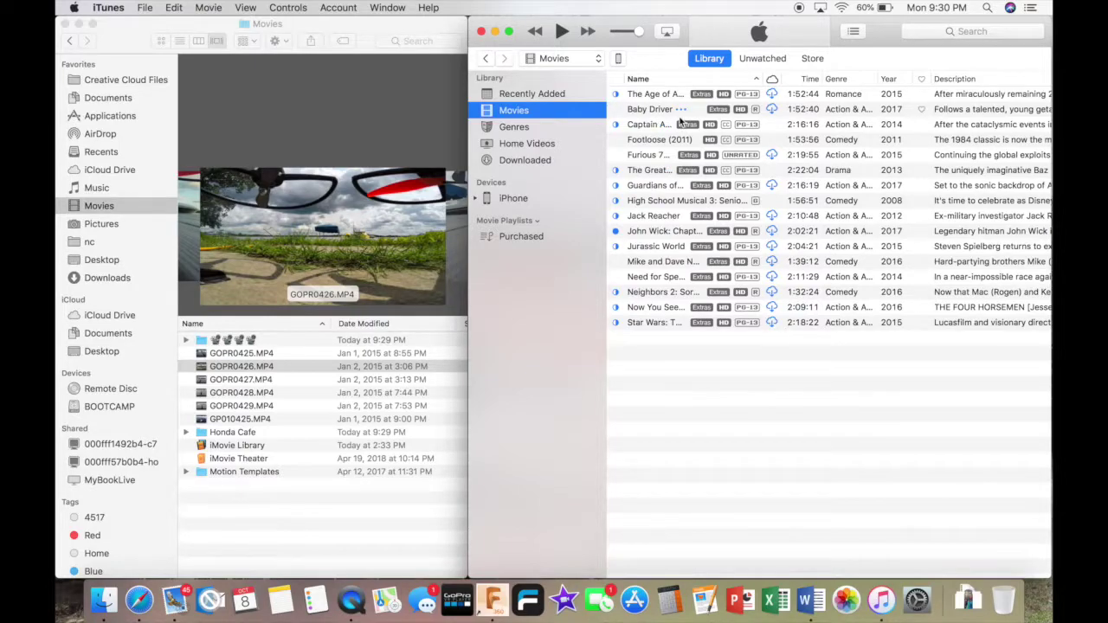
click(525, 147)
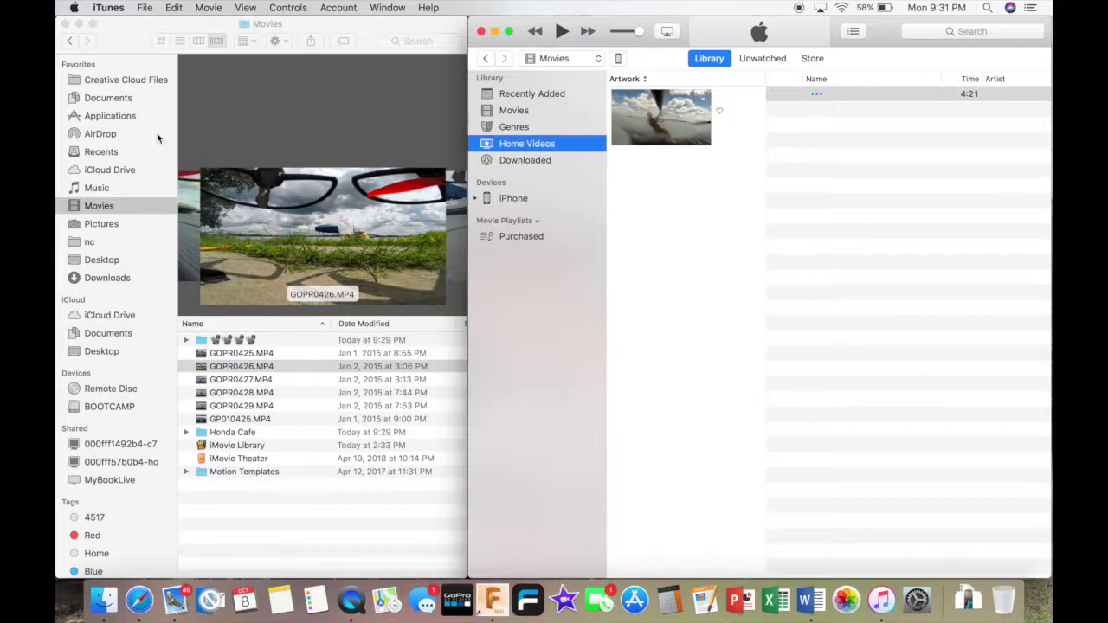
Step: Add GOPR0427.MP4 from the Finder's Movies folder to Home Videos in iTunes and select the imported video
click(242, 370)
click(235, 391)
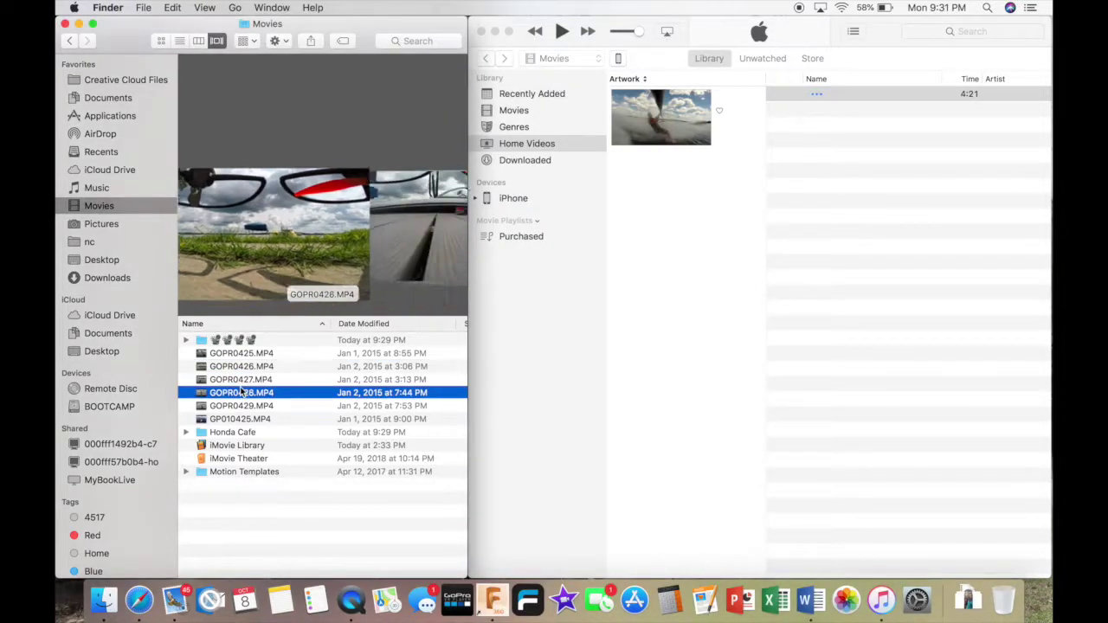
drag(231, 381, 528, 145)
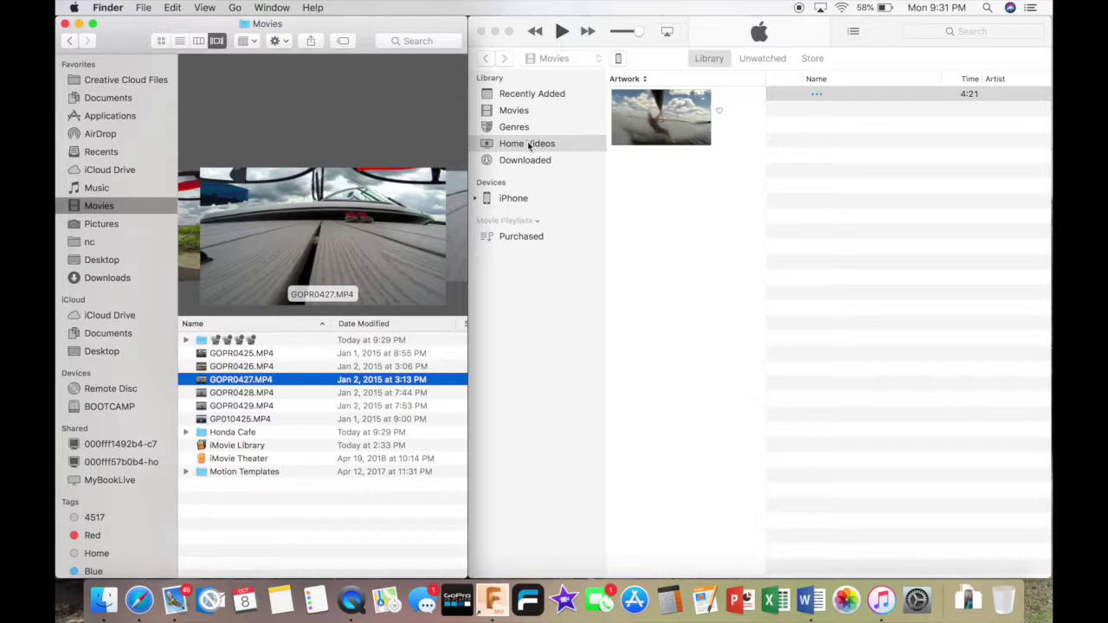
click(528, 144)
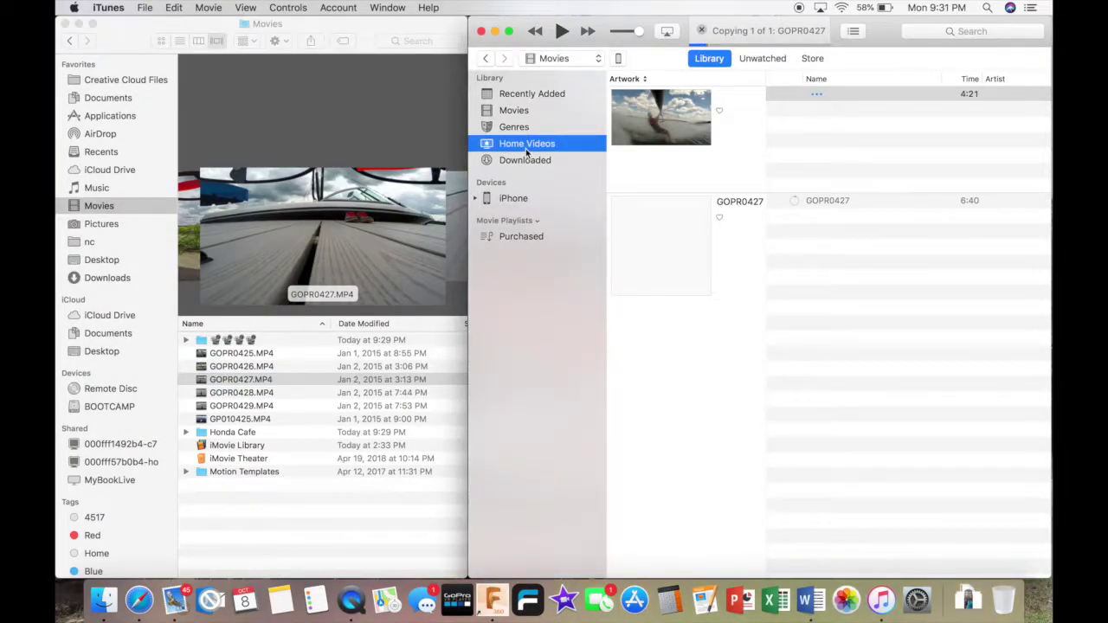
click(670, 247)
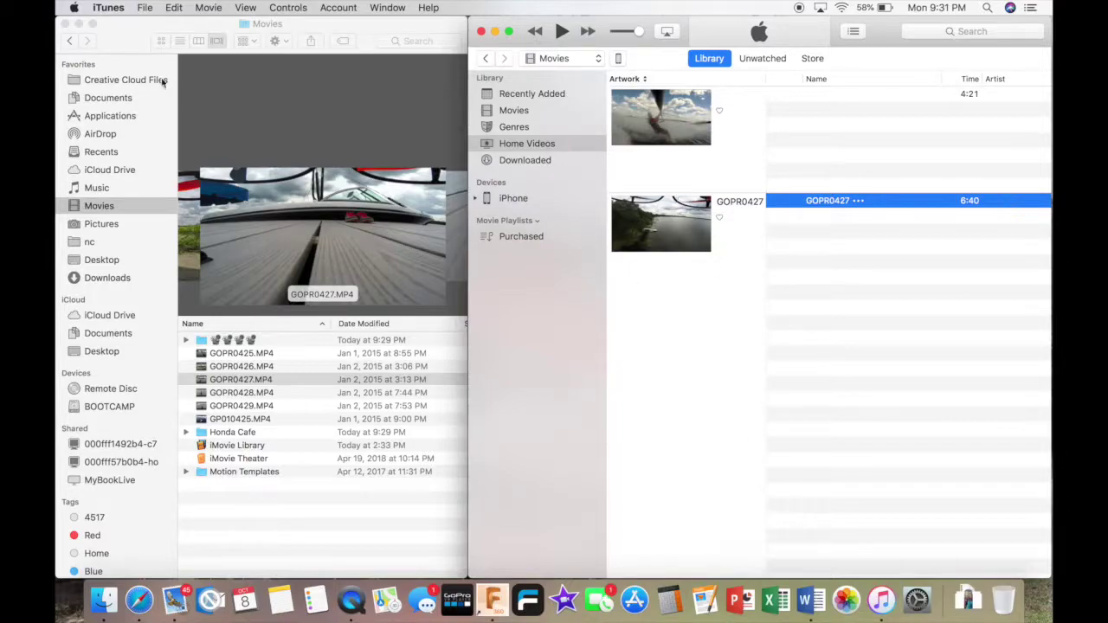
Step: Turn on movie syncing for the connected iPhone, agreeing to remove existing media synced from other iTunes libraries
click(509, 32)
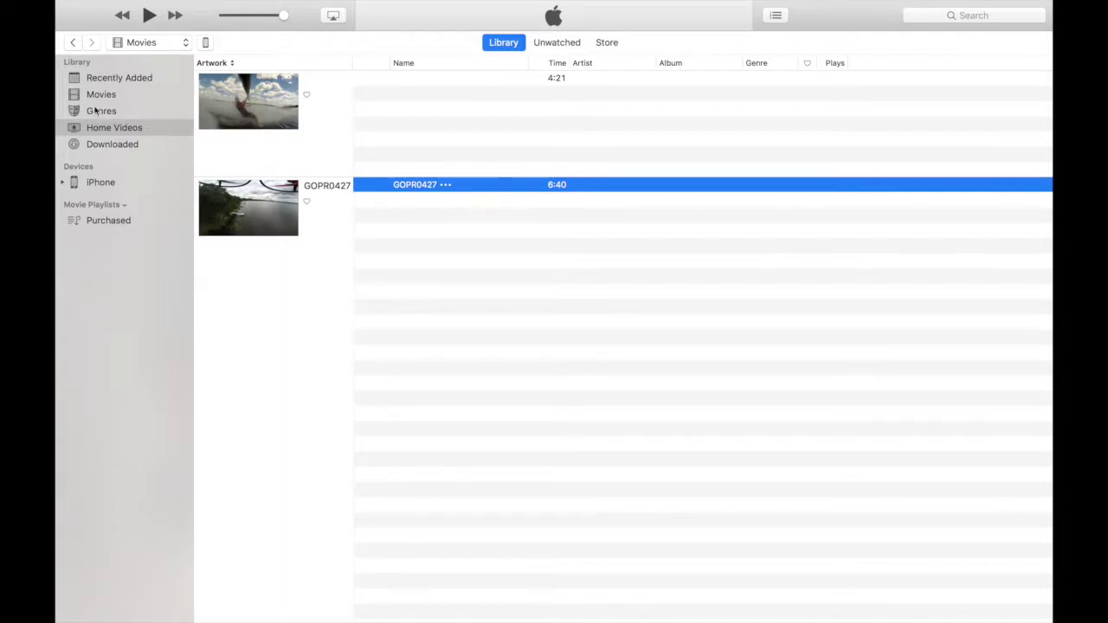
click(204, 42)
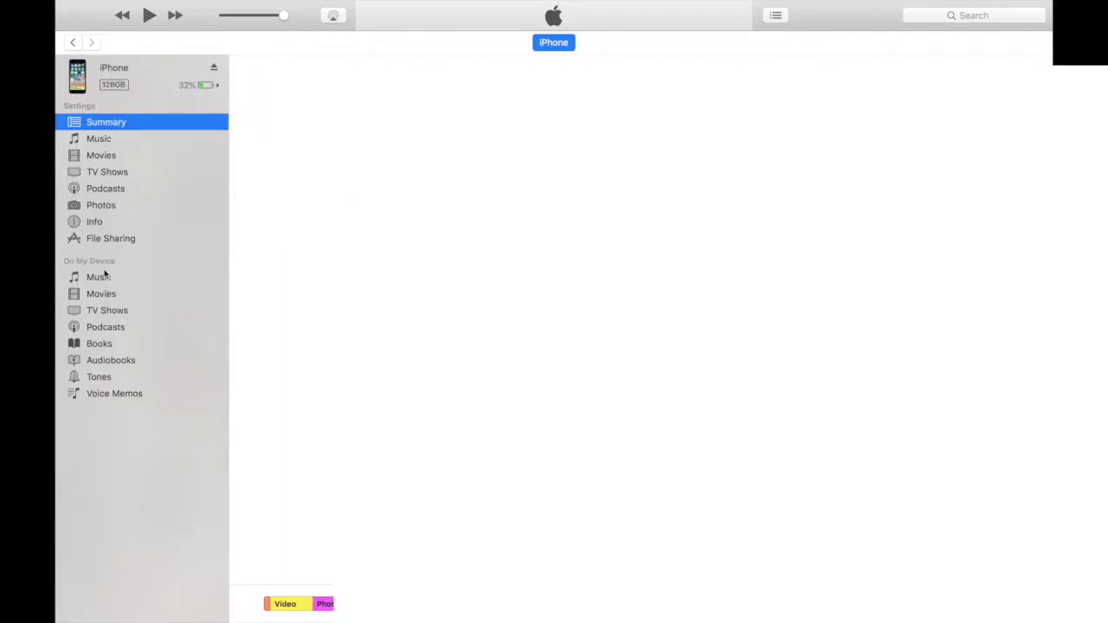
click(102, 155)
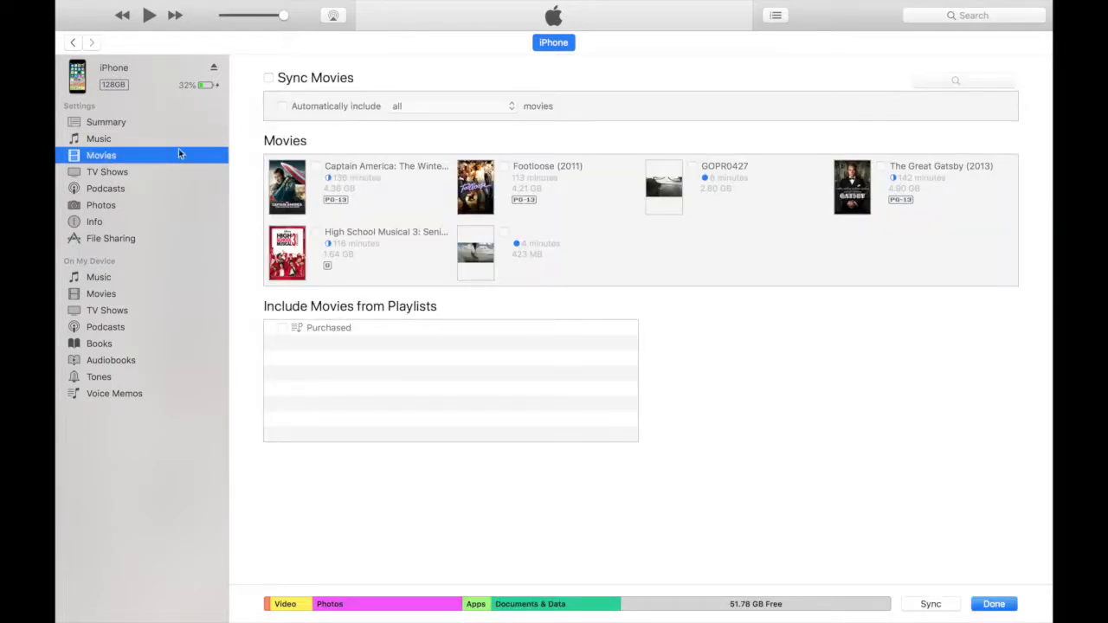
click(269, 78)
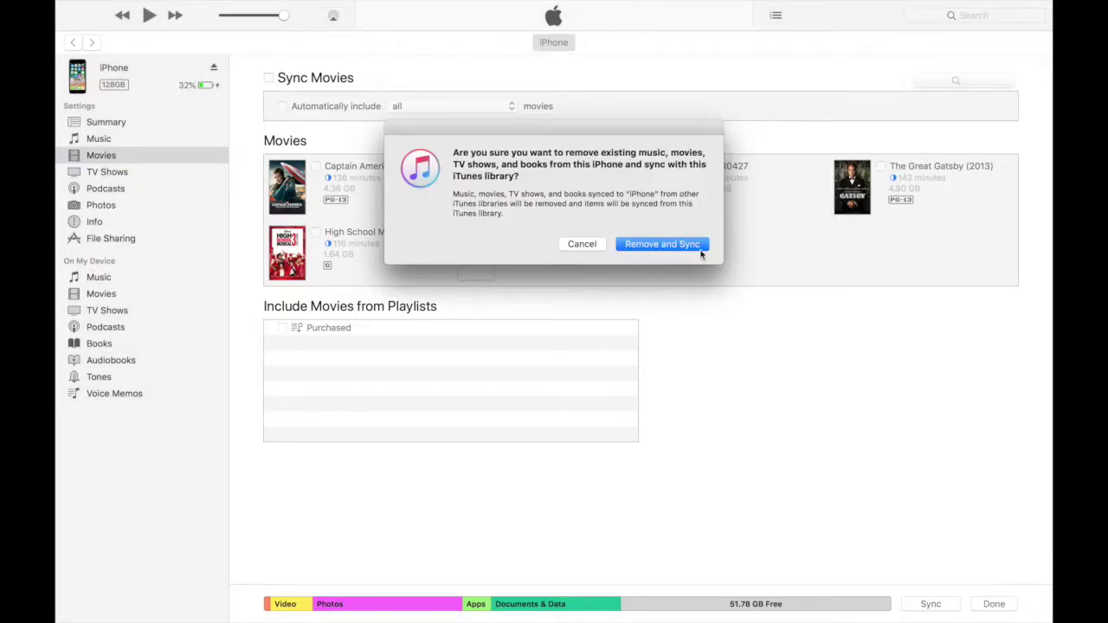
click(669, 244)
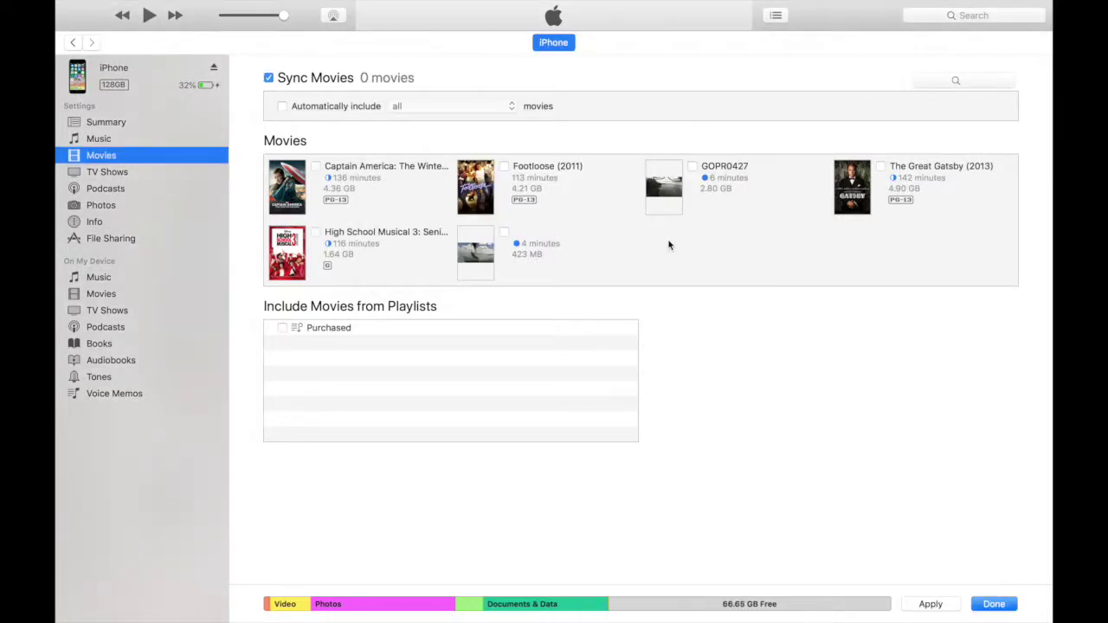
Step: Include only GOPR0427 in the movie sync and sync it to the iPhone, replacing media from the other library
click(693, 166)
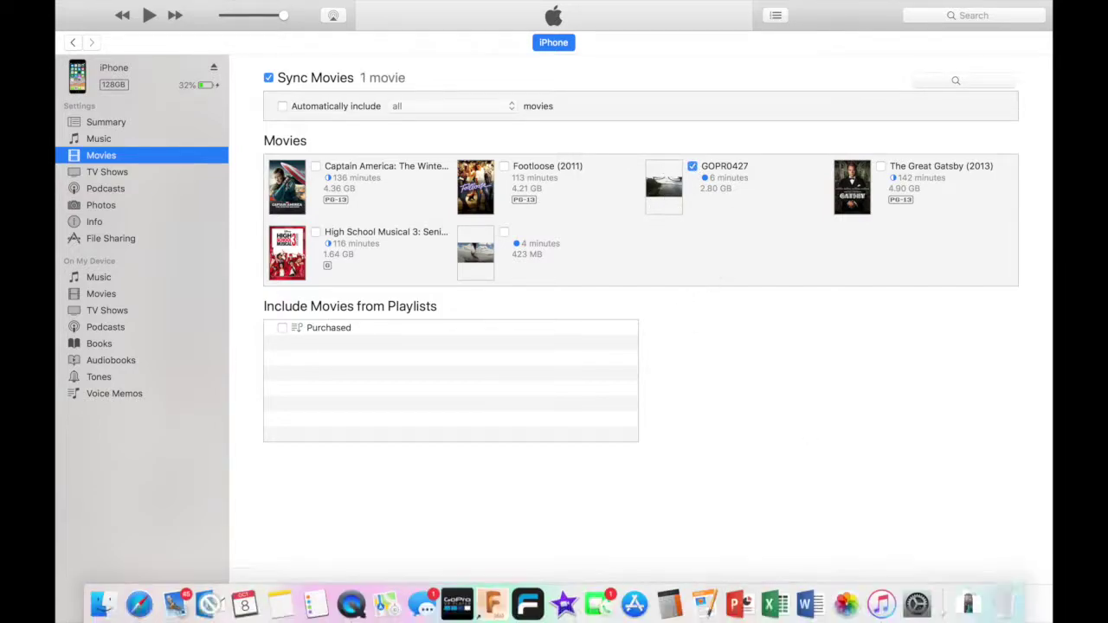
click(931, 603)
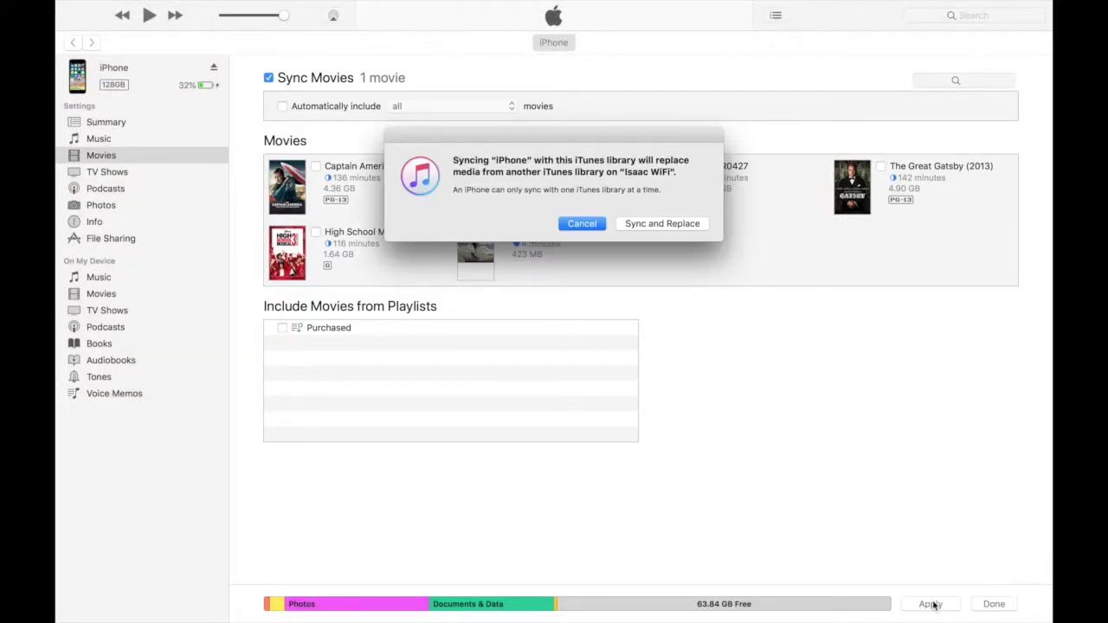
click(663, 224)
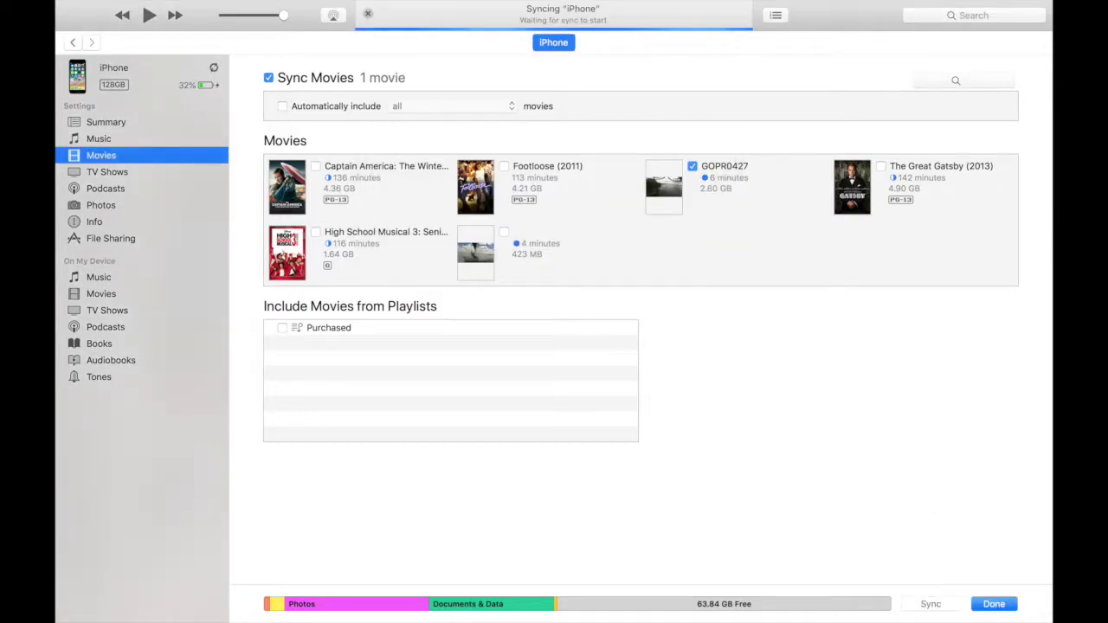
click(994, 604)
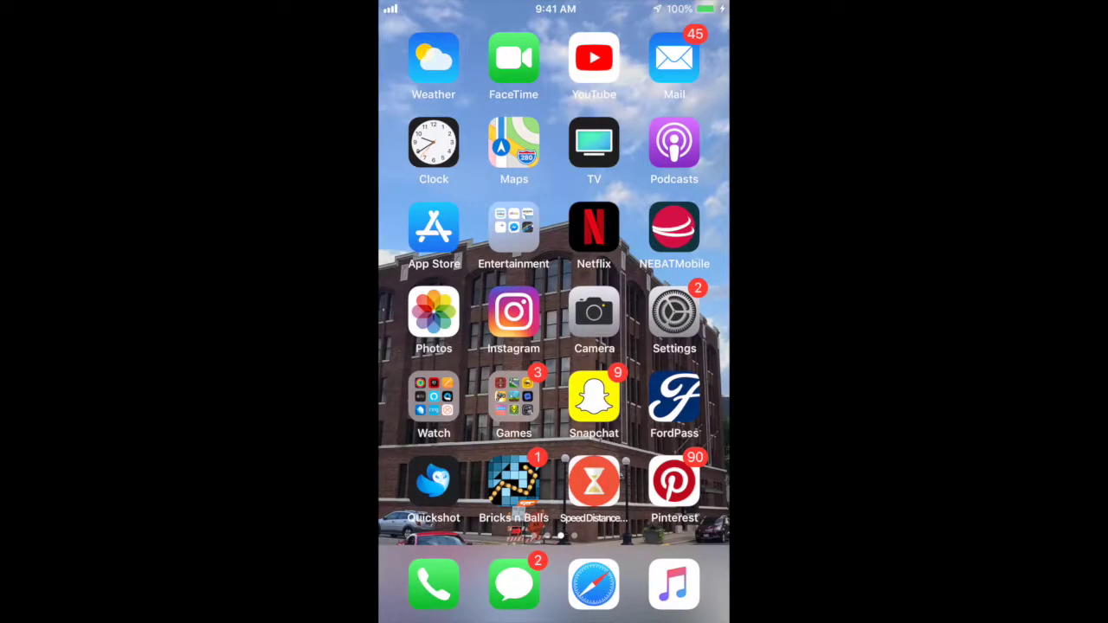
Step: Switch to the iPhone and open the TV app by searching for "tv"
drag(554, 260, 554, 390)
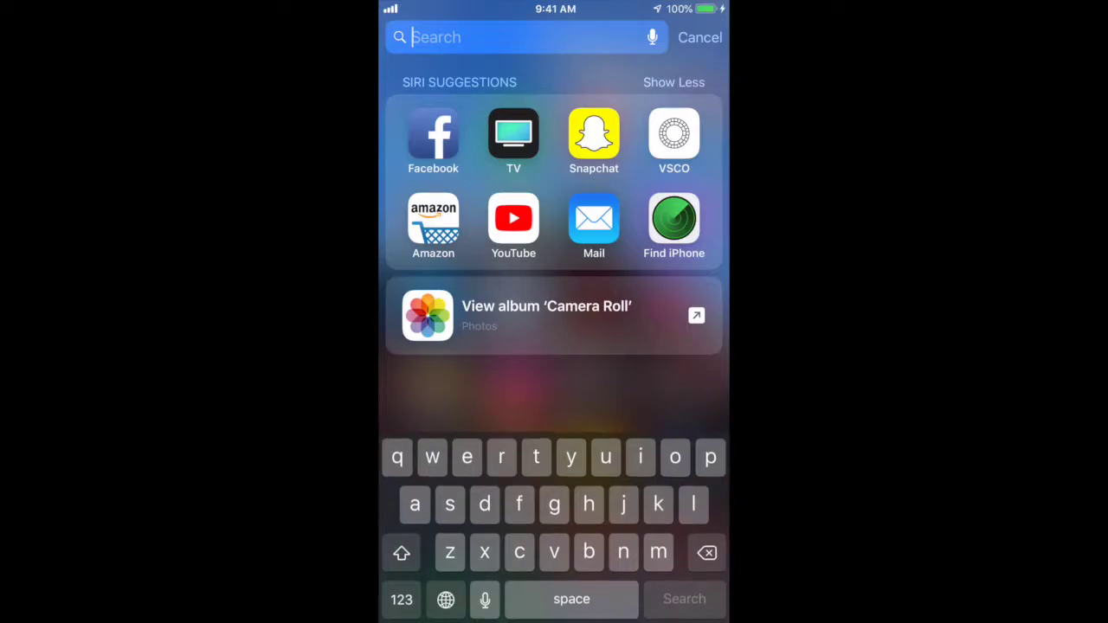
text(tv)
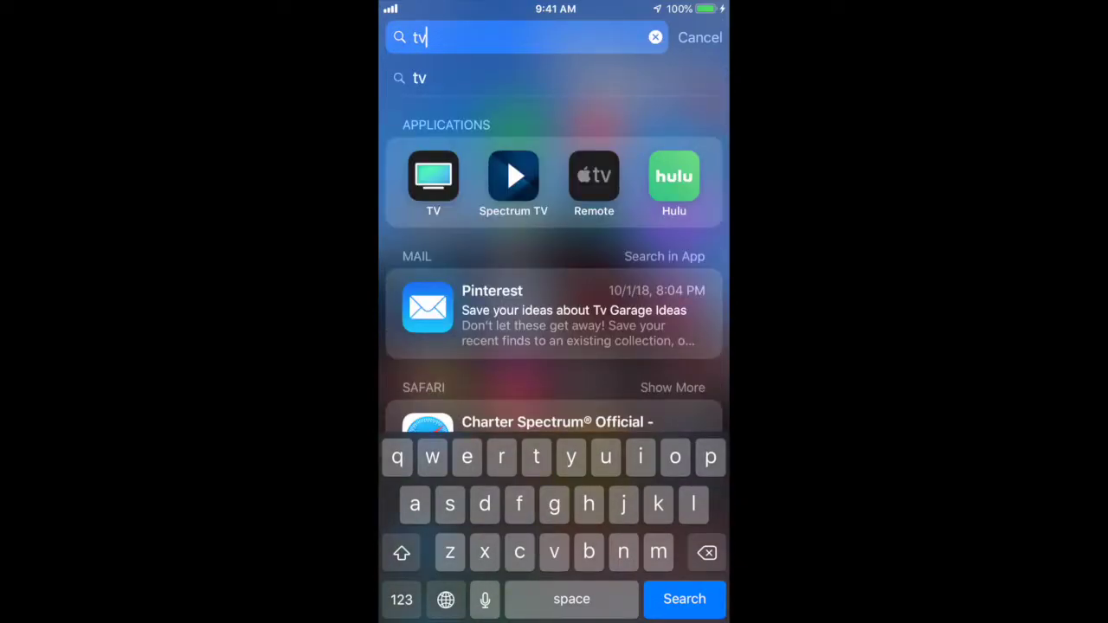
key(Return)
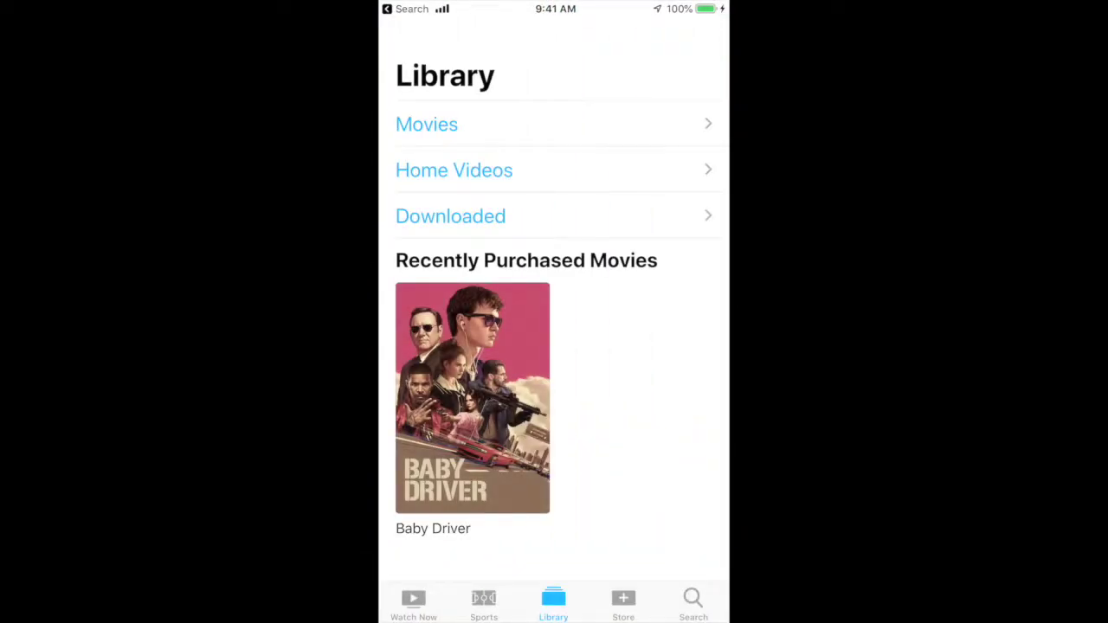
Step: Examine the TV app's library, including the Movies, Home Videos and Downloaded categories, for the synced video
scroll(554, 346, down, 3)
scroll(554, 346, up, 2)
scroll(554, 346, down, 2)
scroll(554, 346, up, 4)
click(427, 124)
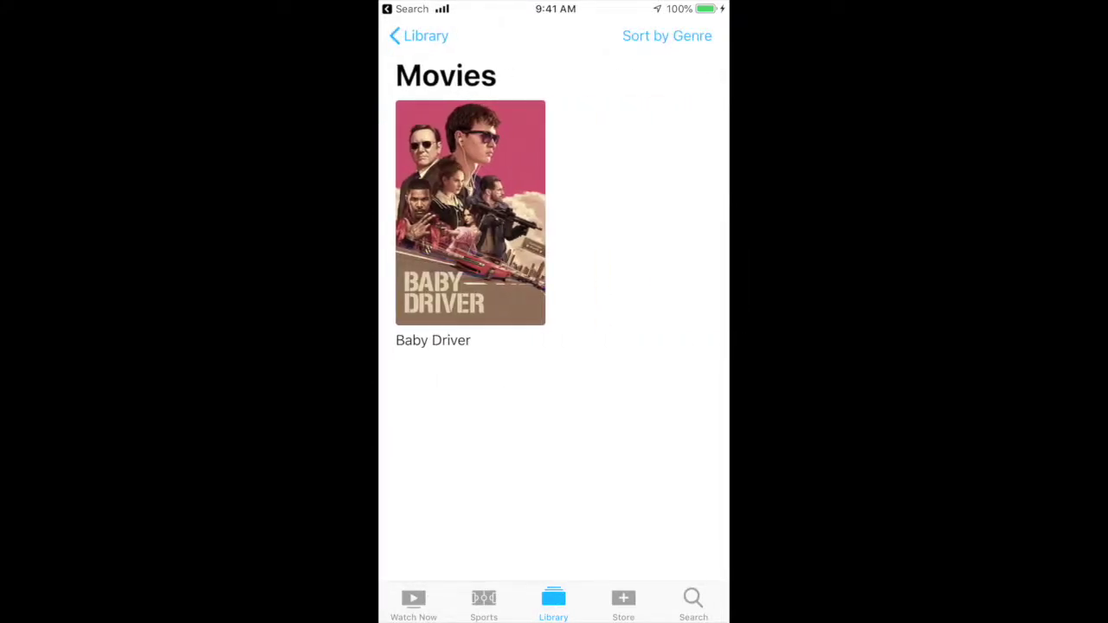
click(419, 36)
click(451, 168)
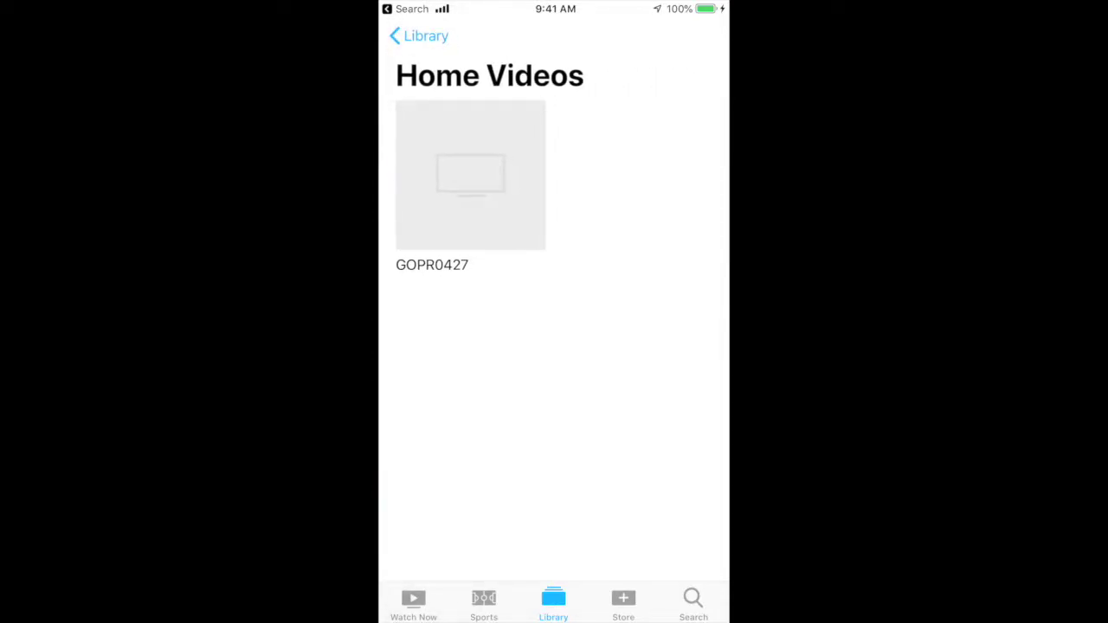
click(419, 36)
click(453, 215)
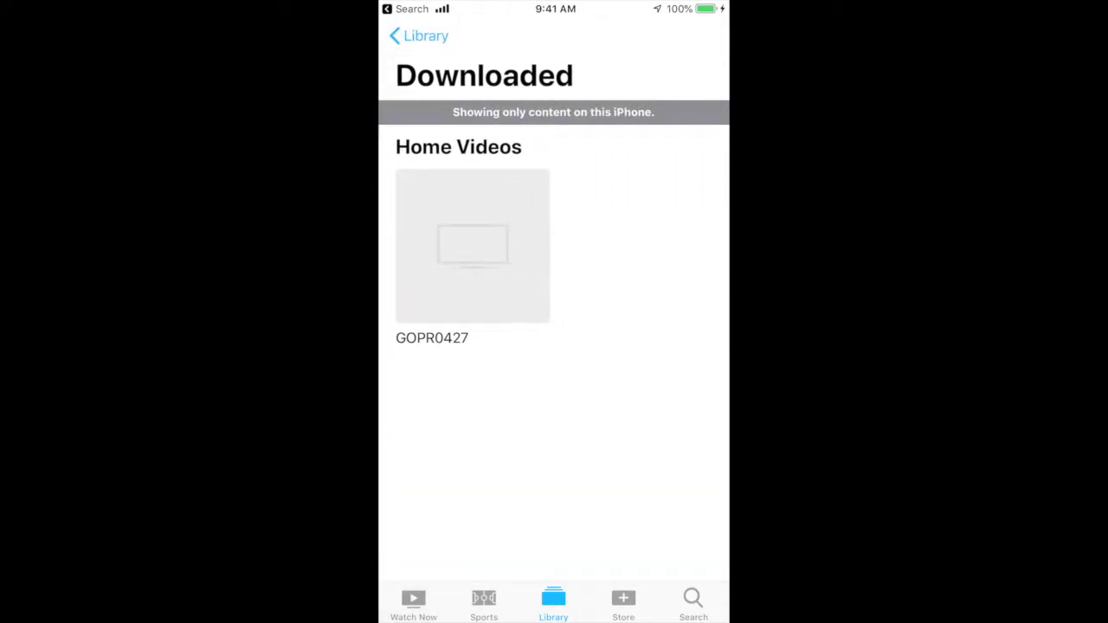
click(419, 35)
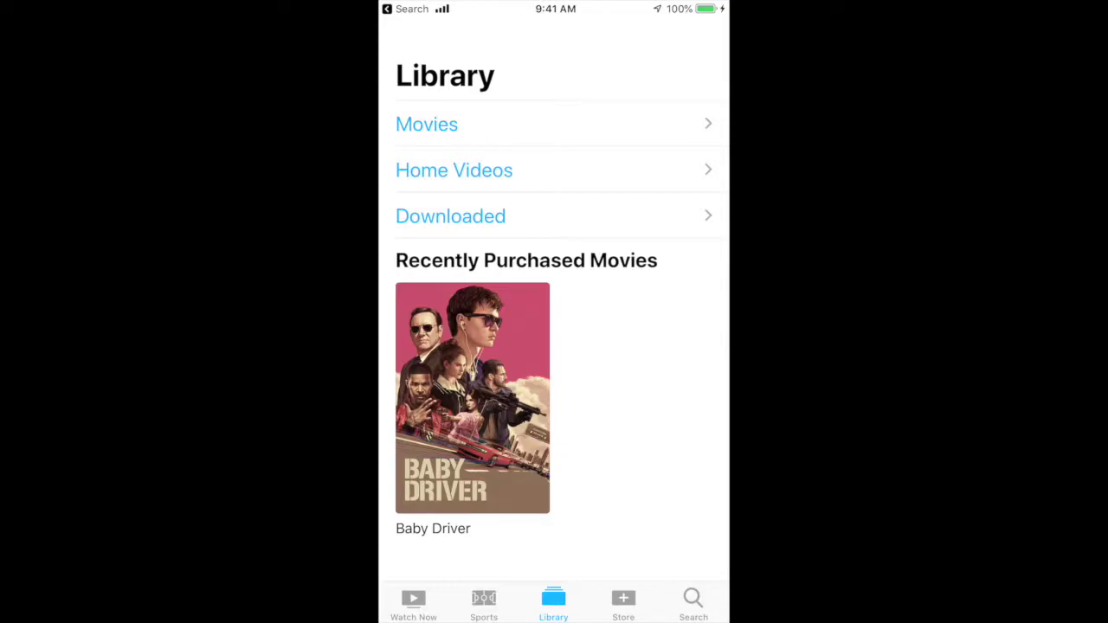
Step: Open the details page of the GOPR0427 video in the TV library's Home Videos
click(454, 170)
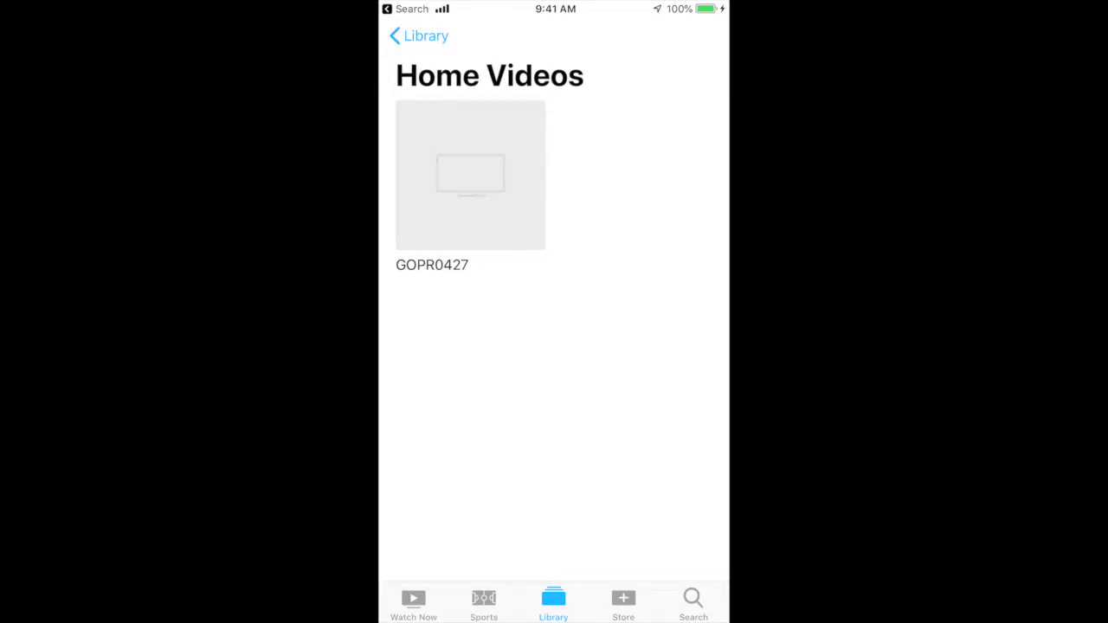
click(470, 175)
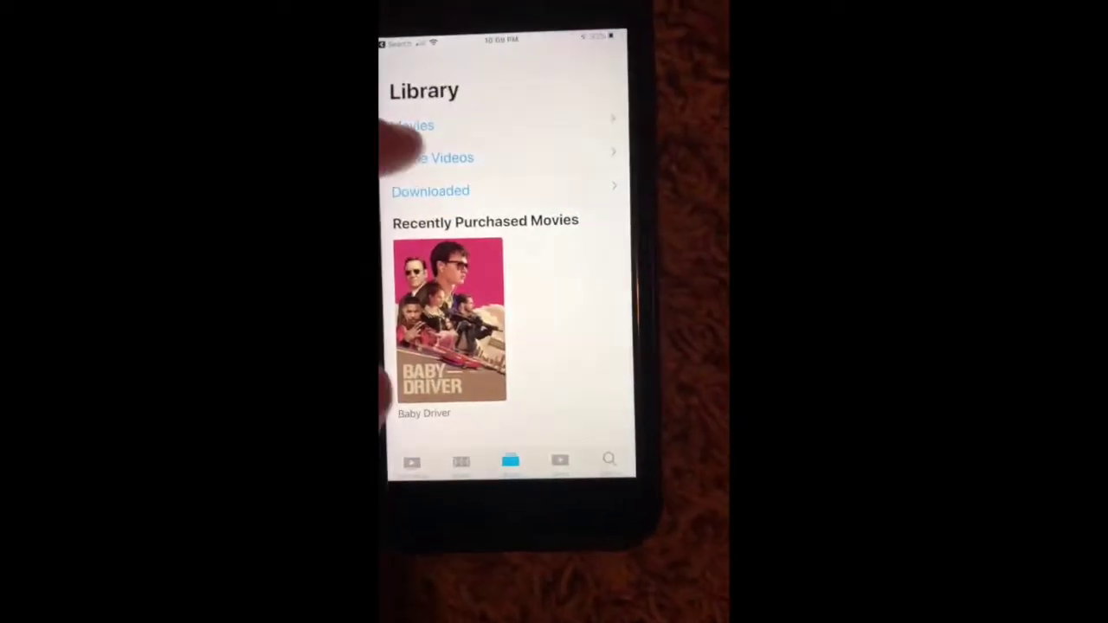
click(432, 168)
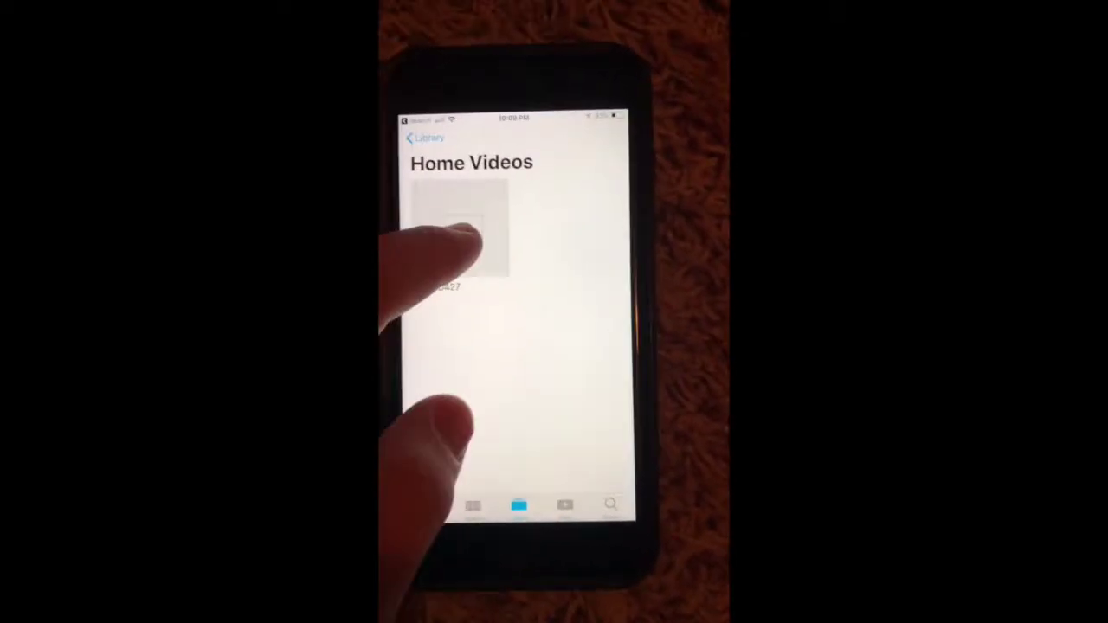
click(458, 235)
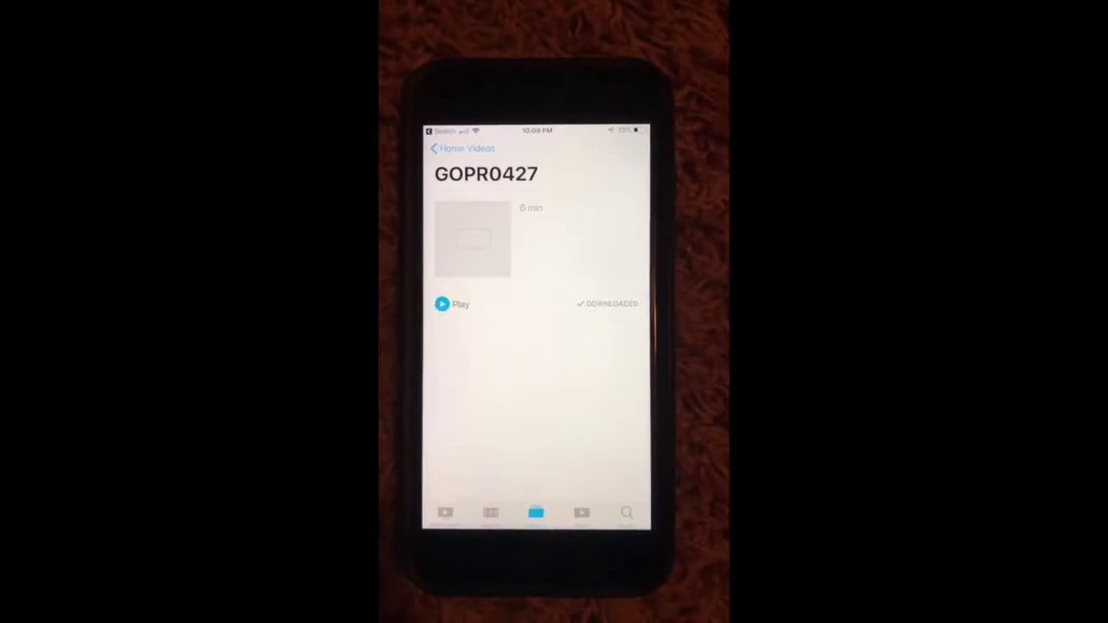